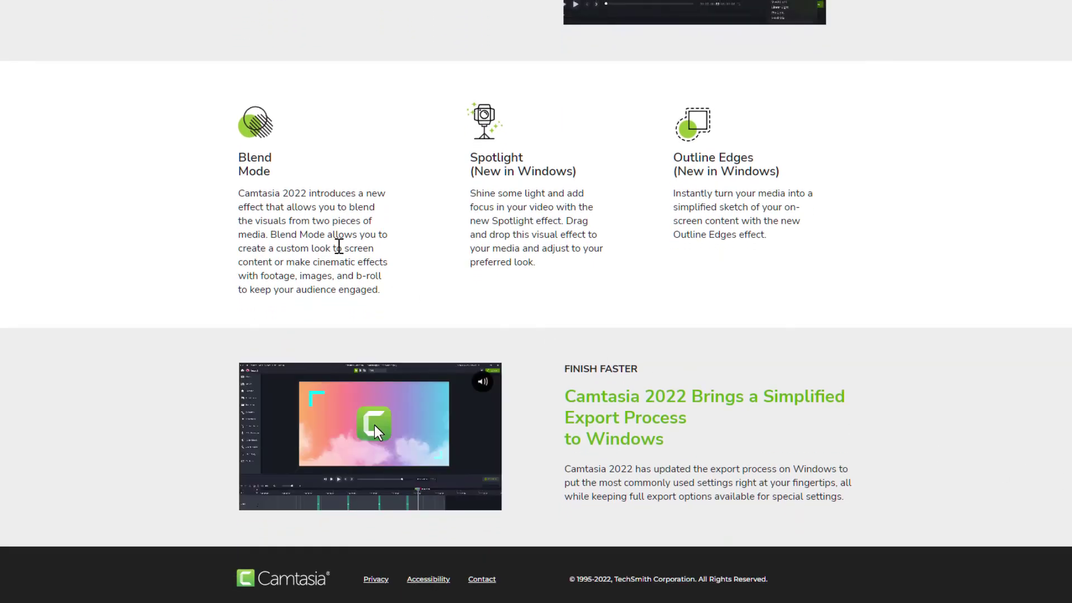
Highlight the 'Blend Mode' feature heading on the Camtasia 2022 features page.
{"action": "left_click_drag", "start_coordinate": [241, 157], "coordinate": [271, 176]}
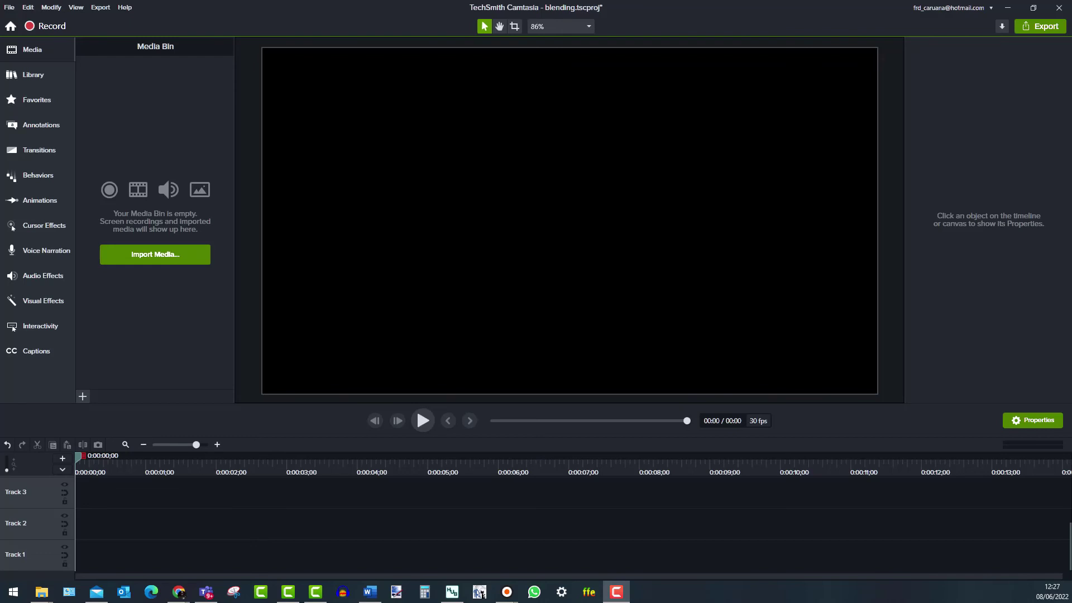
Place the alien landscape image at the start of Track 1 and the Distant Rain video above it.
{"action": "left_click_drag", "start_coordinate": [188, 225], "coordinate": [185, 463]}
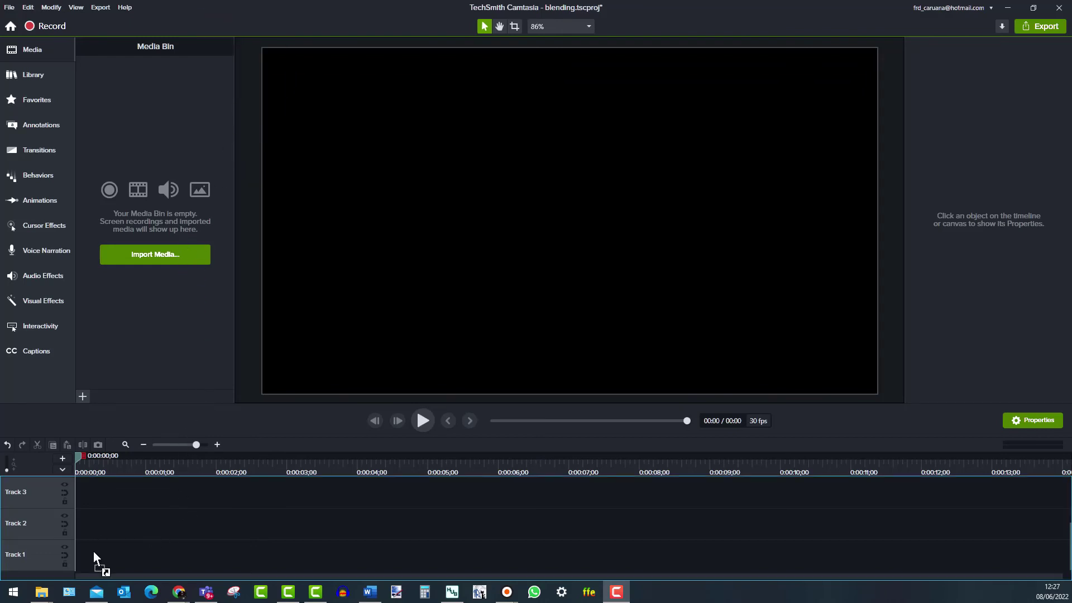
{"action": "left_click_drag", "start_coordinate": [141, 554], "coordinate": [155, 549]}
{"action": "left_click_drag", "start_coordinate": [249, 557], "coordinate": [170, 563]}
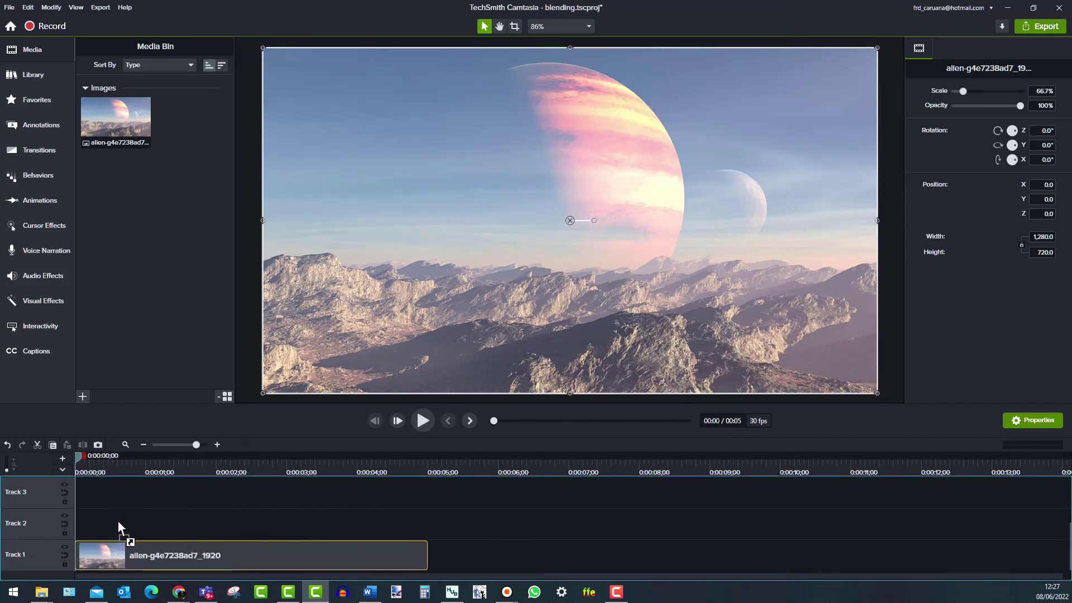
{"action": "left_click_drag", "start_coordinate": [117, 521], "coordinate": [119, 521]}
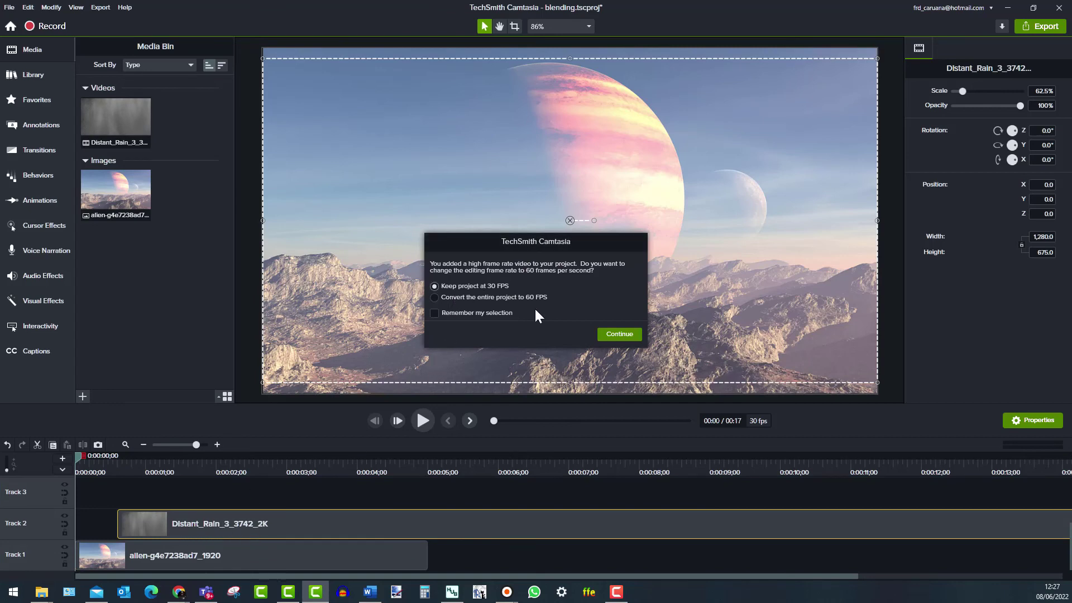
Keep the project at 30 fps and enlarge the rain video to cover the whole canvas.
{"action": "left_click", "coordinate": [620, 334]}
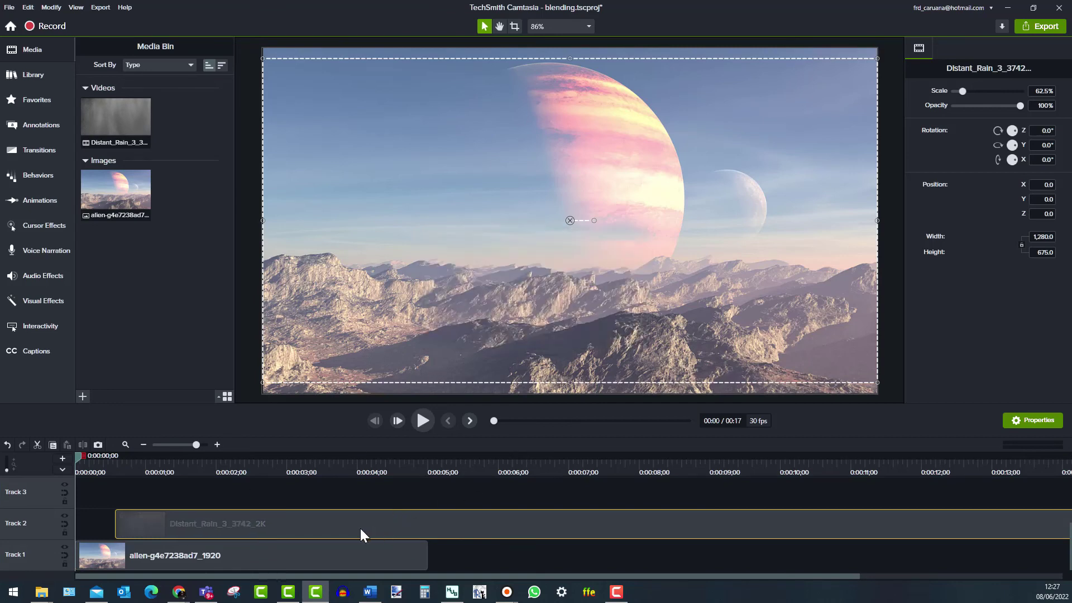
{"action": "left_click_drag", "start_coordinate": [510, 217], "coordinate": [501, 207]}
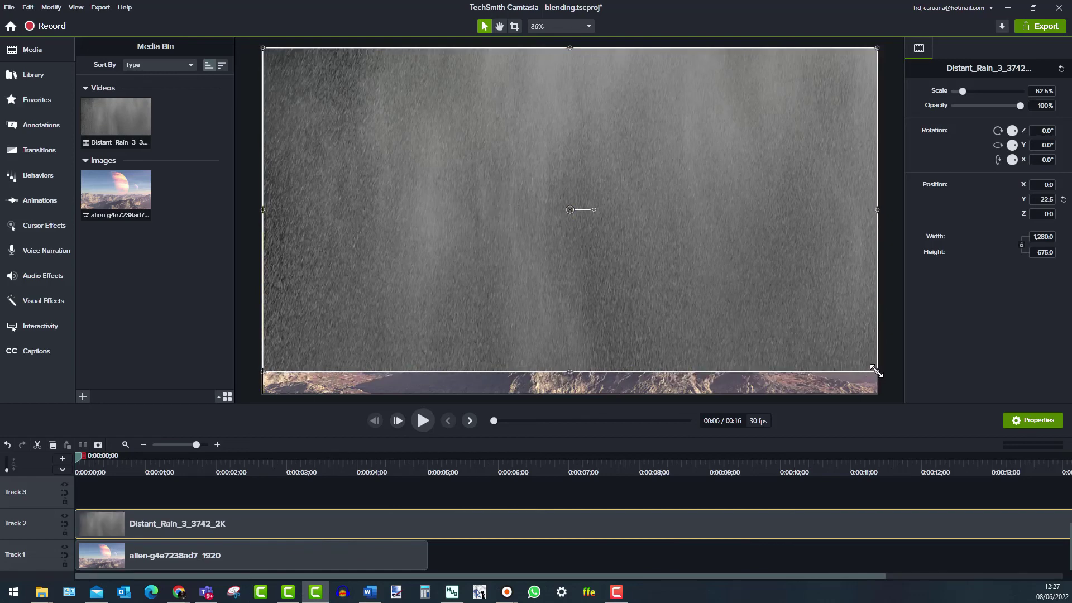
{"action": "left_click_drag", "start_coordinate": [877, 370], "coordinate": [894, 392]}
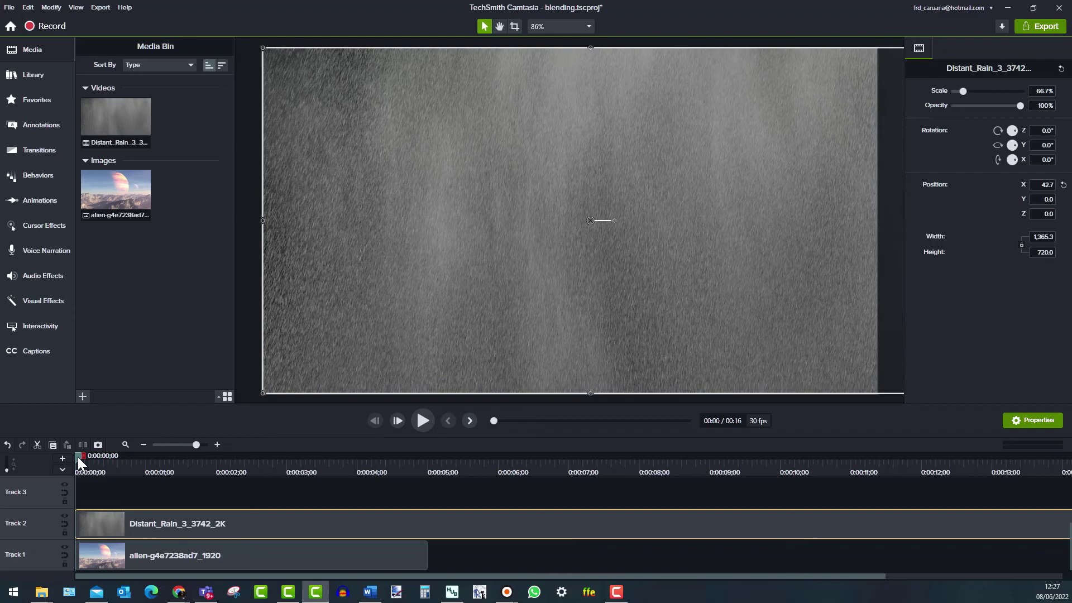
{"action": "mouse_move", "coordinate": [76, 457]}
{"action": "left_mouse_down"}
{"action": "mouse_move", "coordinate": [312, 467]}
{"action": "mouse_move", "coordinate": [81, 471]}
{"action": "left_mouse_up"}
Apply a Blend Mode visual effect to the rain clip and preview a later frame.
{"action": "right_click", "coordinate": [389, 236]}
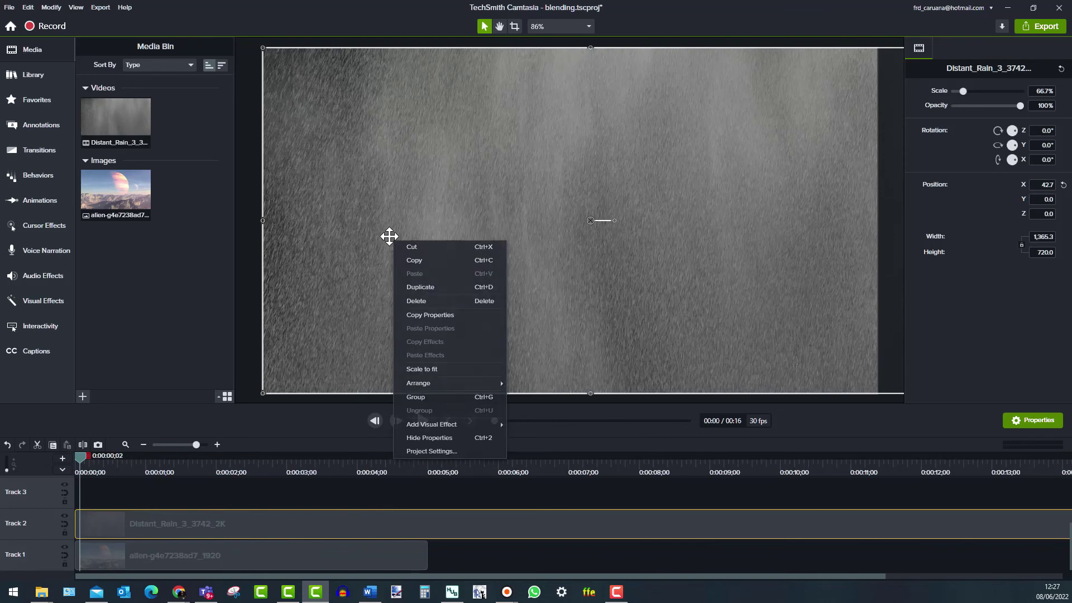
{"action": "mouse_move", "coordinate": [444, 424]}
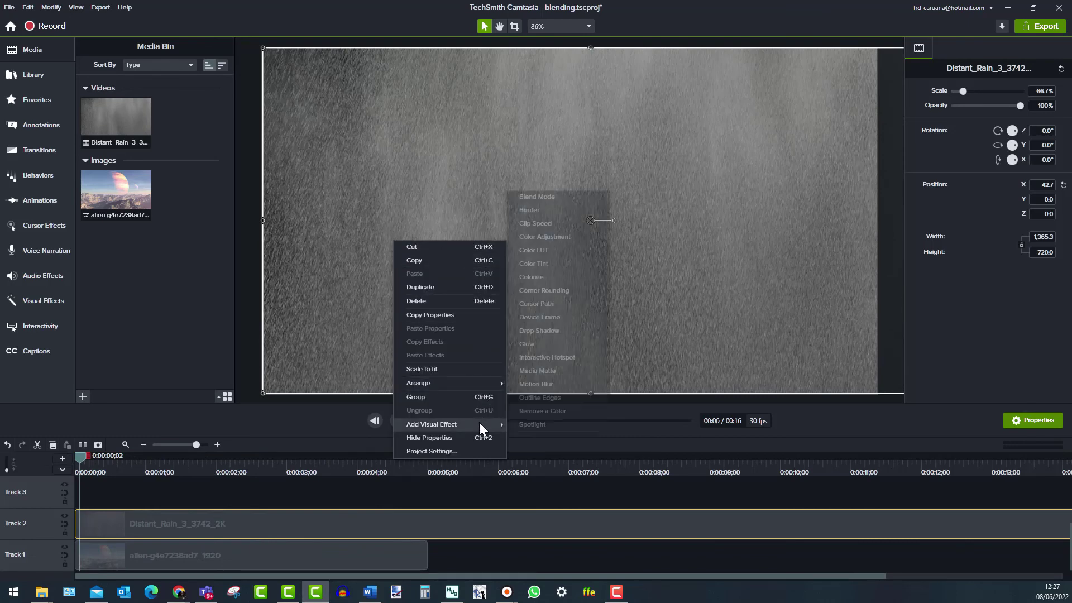
{"action": "left_click", "coordinate": [546, 197]}
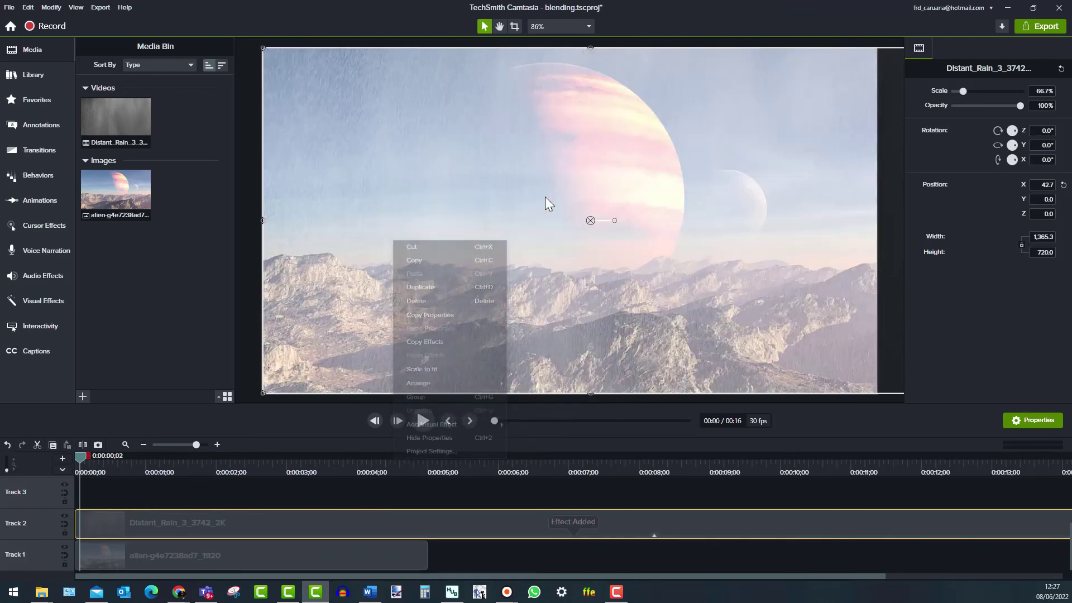
{"action": "mouse_move", "coordinate": [81, 454]}
{"action": "left_mouse_down"}
{"action": "mouse_move", "coordinate": [339, 475]}
{"action": "mouse_move", "coordinate": [139, 479]}
{"action": "mouse_move", "coordinate": [289, 480]}
{"action": "mouse_move", "coordinate": [142, 488]}
{"action": "left_mouse_up"}
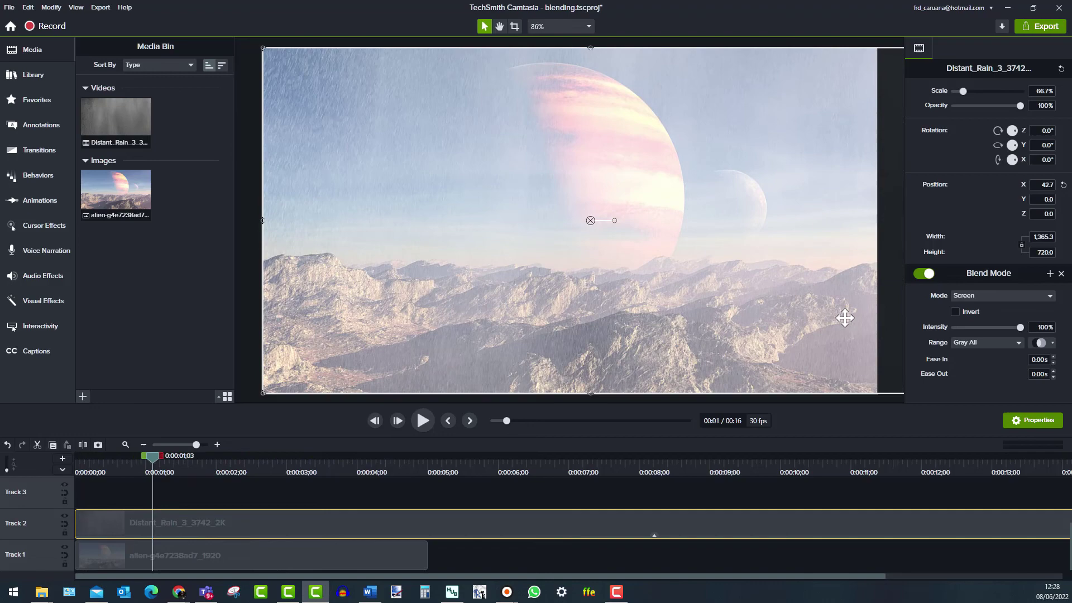
Try the Hard Light blend mode on the rain clip and preview it at other frames.
{"action": "left_click", "coordinate": [1004, 295]}
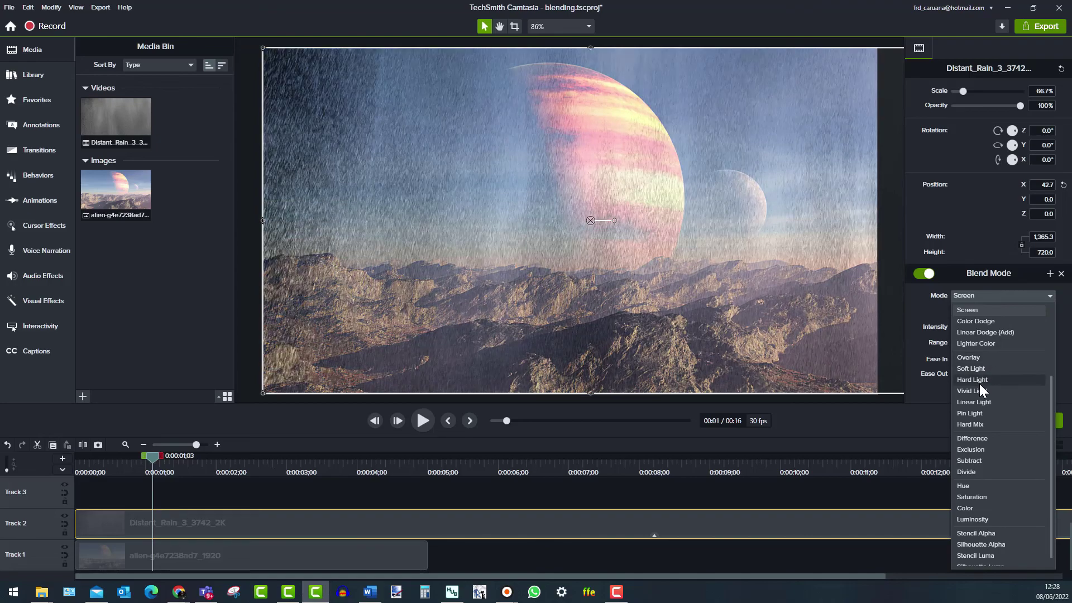
{"action": "left_click", "coordinate": [979, 383]}
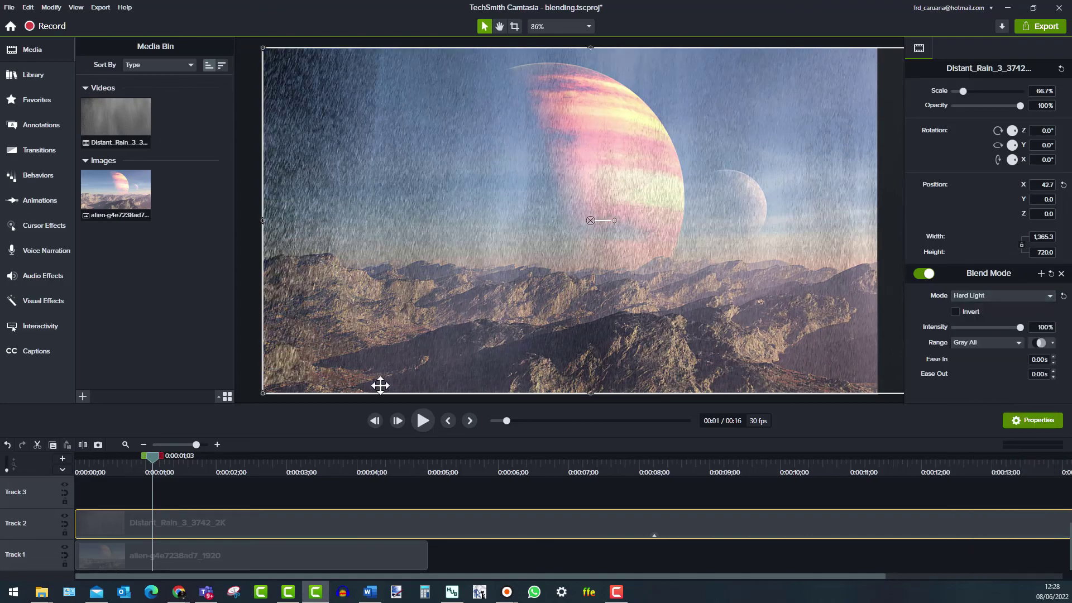
{"action": "mouse_move", "coordinate": [153, 461]}
{"action": "left_mouse_down"}
{"action": "mouse_move", "coordinate": [81, 460]}
{"action": "mouse_move", "coordinate": [250, 460]}
{"action": "left_mouse_up"}
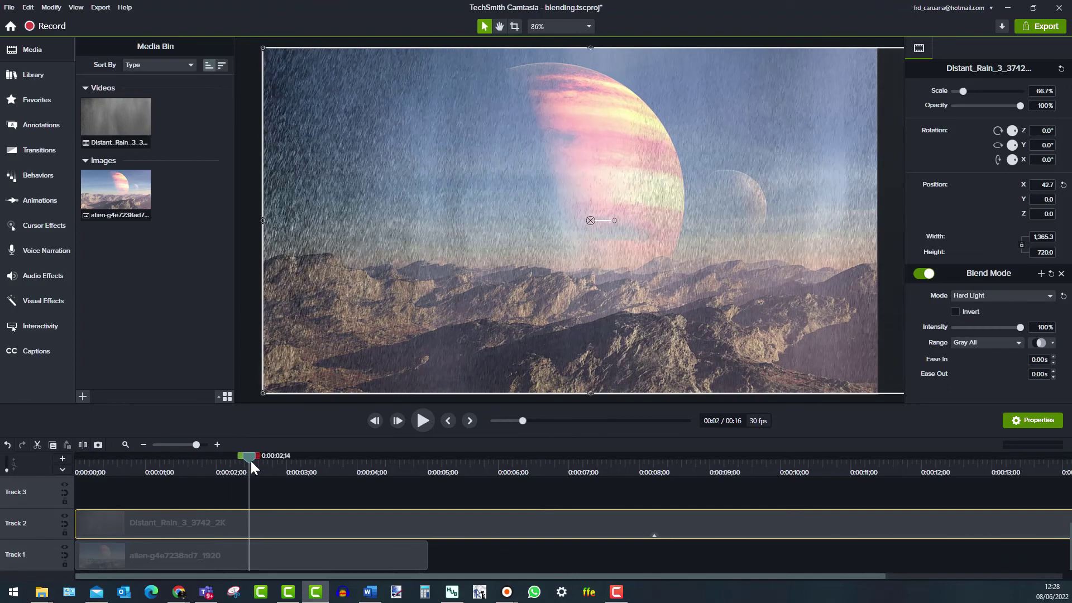
Switch the rain clip's blend mode to Overlay and play the composite from 0:00.
{"action": "left_click", "coordinate": [968, 296]}
{"action": "left_click", "coordinate": [970, 346]}
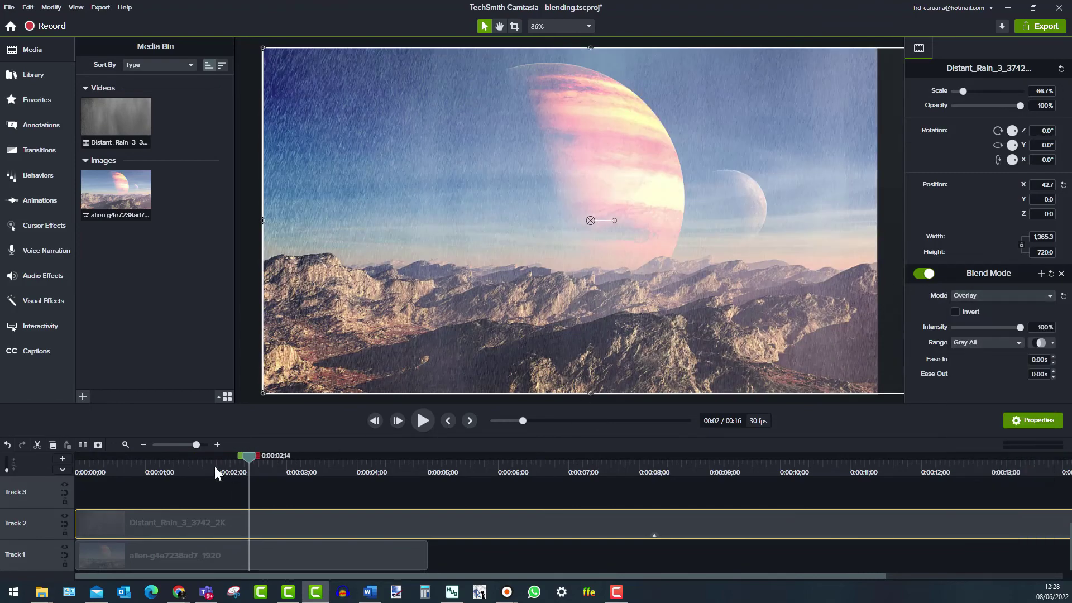
{"action": "left_click_drag", "start_coordinate": [249, 459], "coordinate": [73, 465]}
{"action": "left_click", "coordinate": [412, 421]}
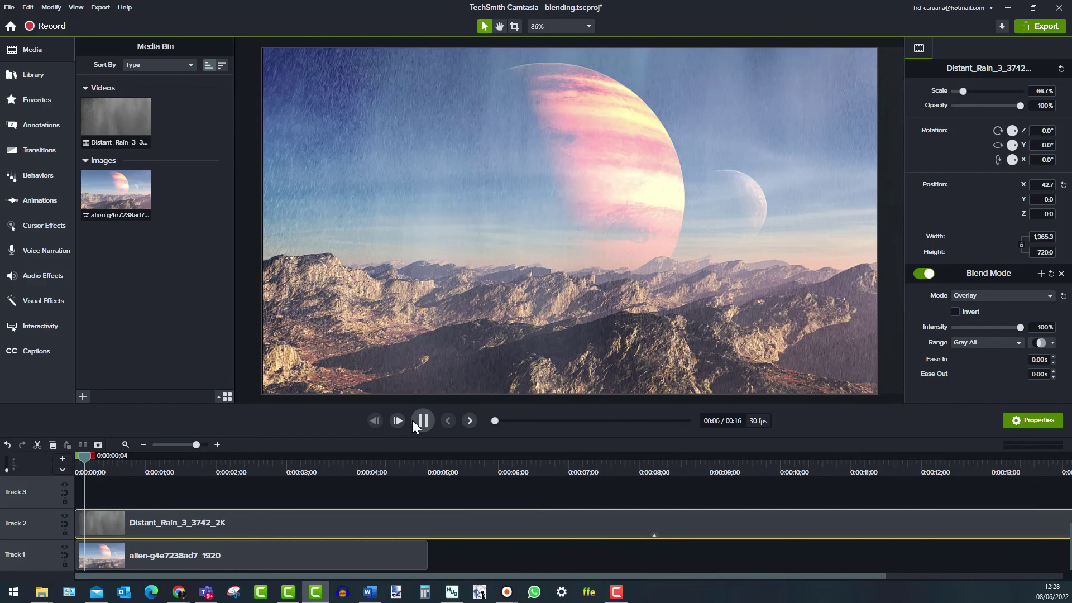